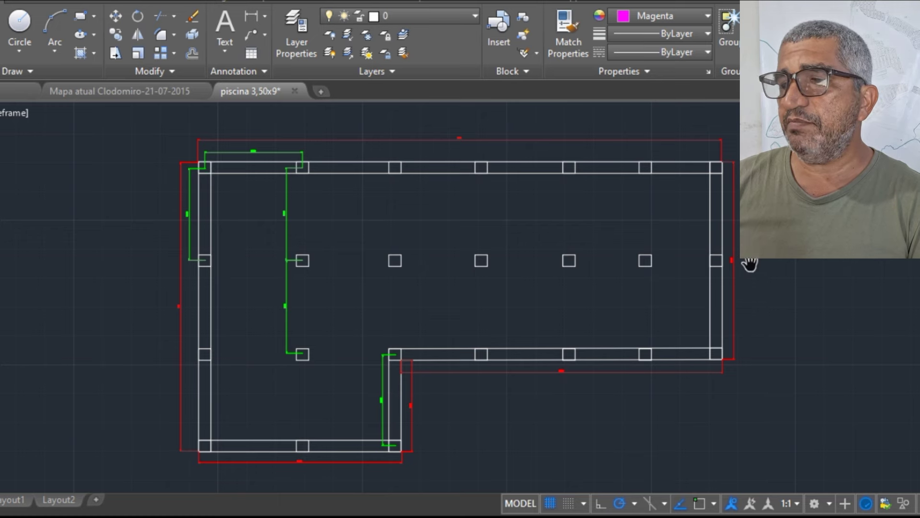
- Inspect the red overall dimensions along the right, upper and left outer walls of the L-shaped pool plan
scroll(729, 268, "up", 5)
scroll(729, 268, "up", 6)
left_click_drag(680, 210, 607, 346)
scroll(627, 287, "up", 1)
scroll(631, 287, "down", 10)
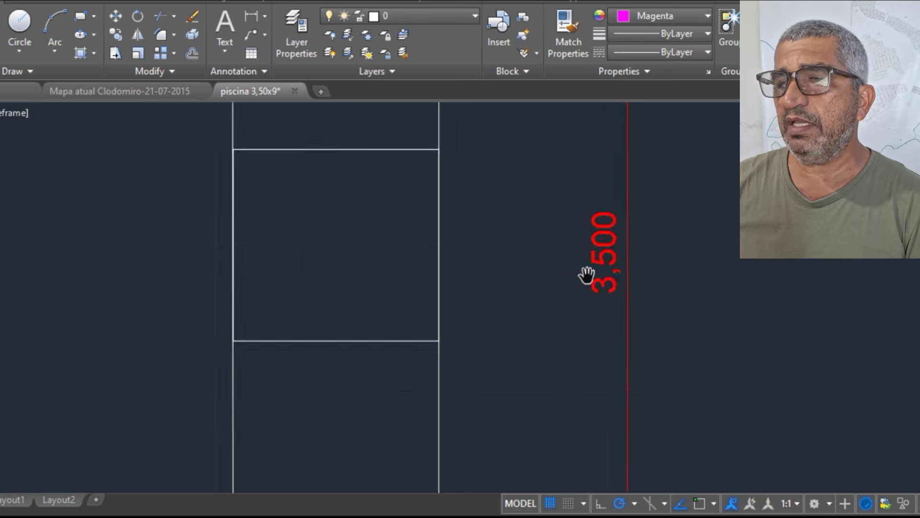
scroll(317, 168, "up", 5)
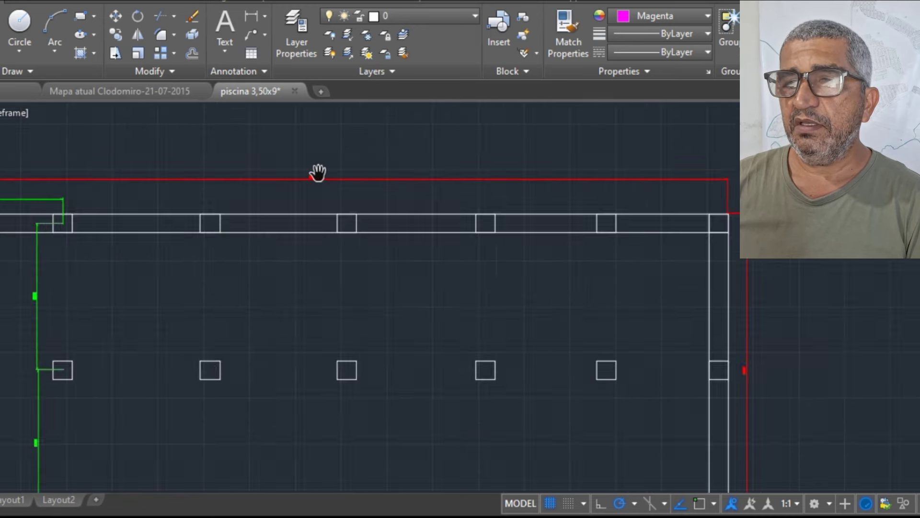
scroll(317, 175, "down", 6)
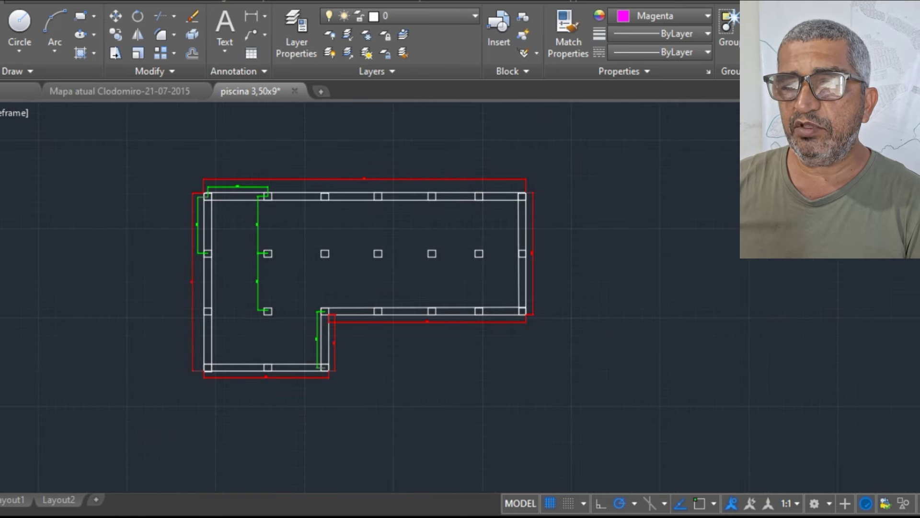
scroll(206, 289, "up", 8)
scroll(80, 180, "up", 3)
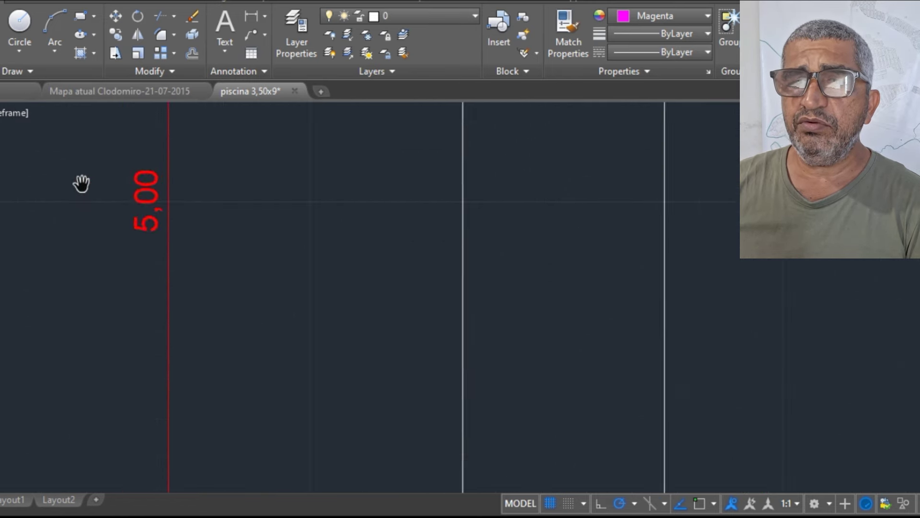
scroll(68, 143, "down", 6)
scroll(144, 230, "down", 4)
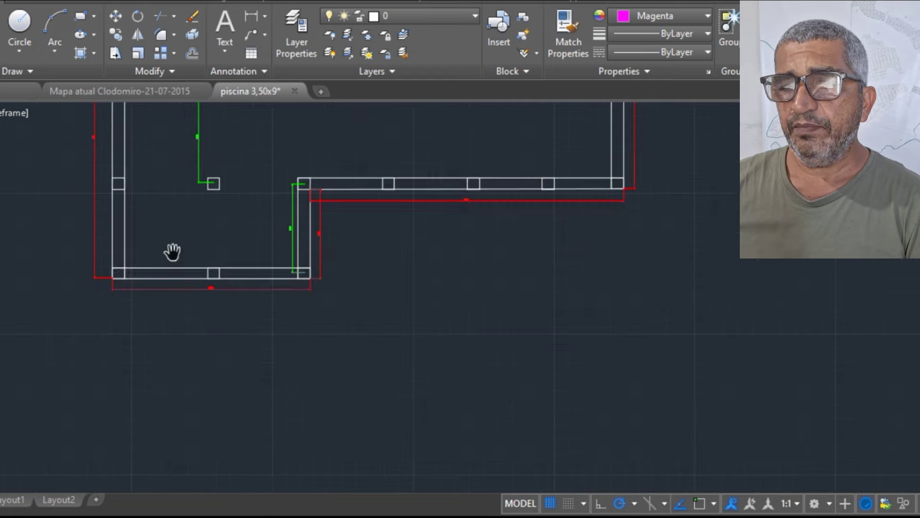
- Inspect the red dimensions of the lower wall and the short wall at the inner corner of the L
scroll(215, 296, "up", 6)
scroll(137, 278, "up", 2)
scroll(191, 271, "down", 5)
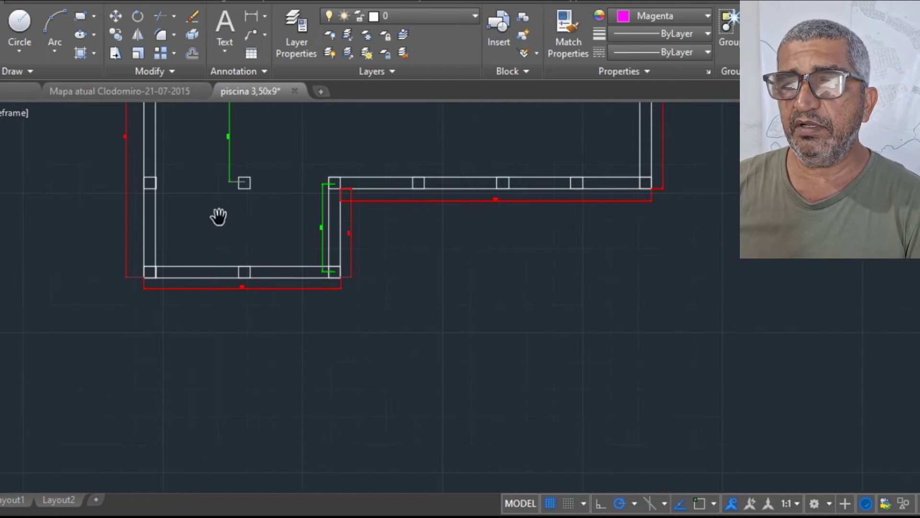
scroll(352, 216, "up", 6)
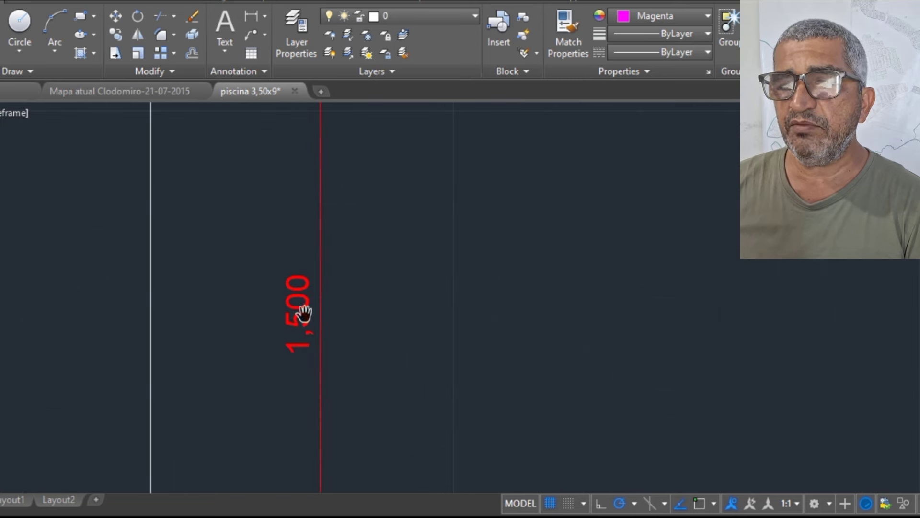
scroll(308, 323, "down", 4)
scroll(266, 306, "down", 4)
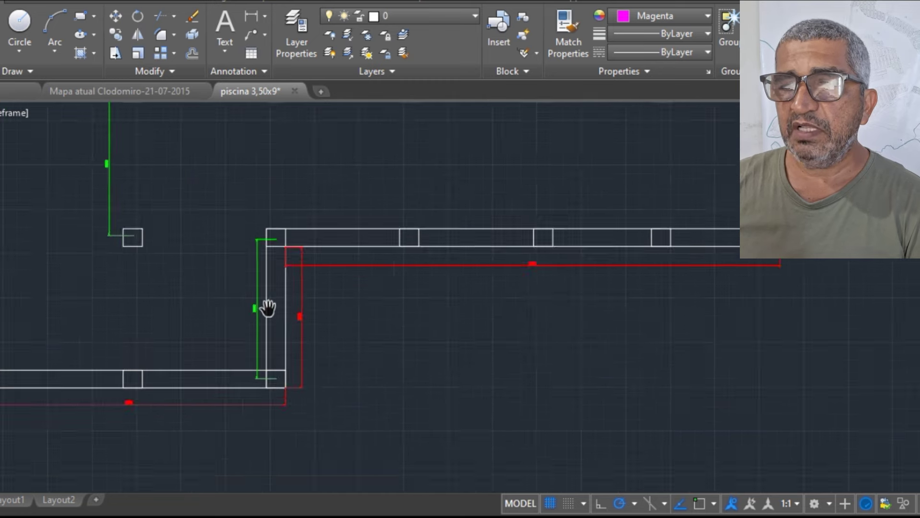
middle_click_drag(310, 302, 329, 369)
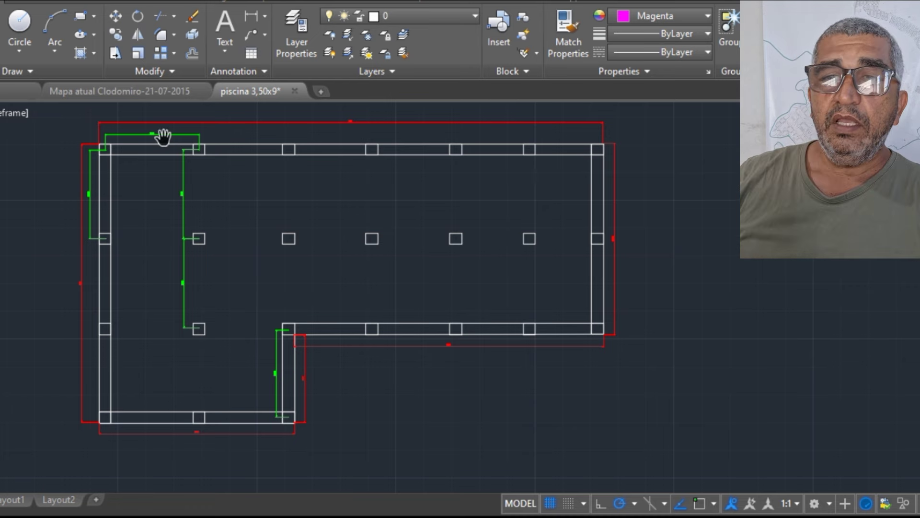
- Inspect the green center-to-center dimension between the first two columns on the upper wall
scroll(148, 123, "up", 8)
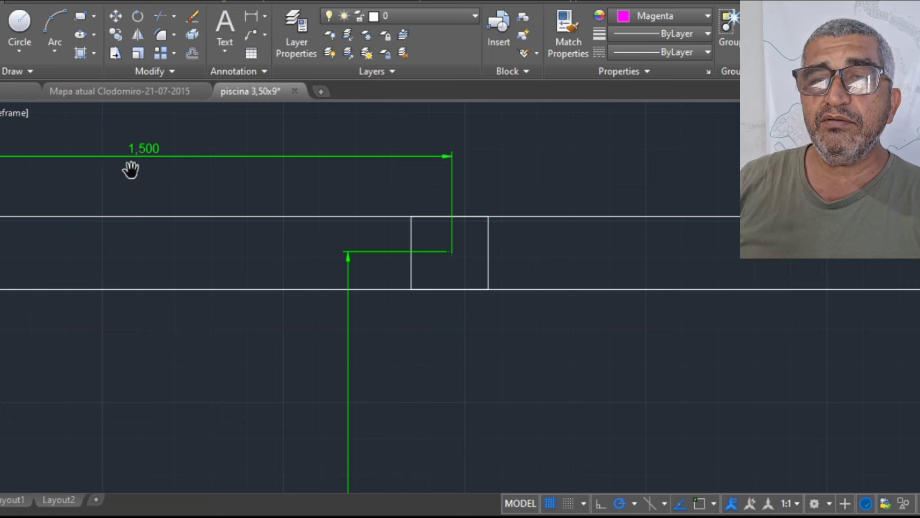
scroll(136, 163, "down", 2)
scroll(137, 163, "down", 2)
scroll(135, 162, "down", 2)
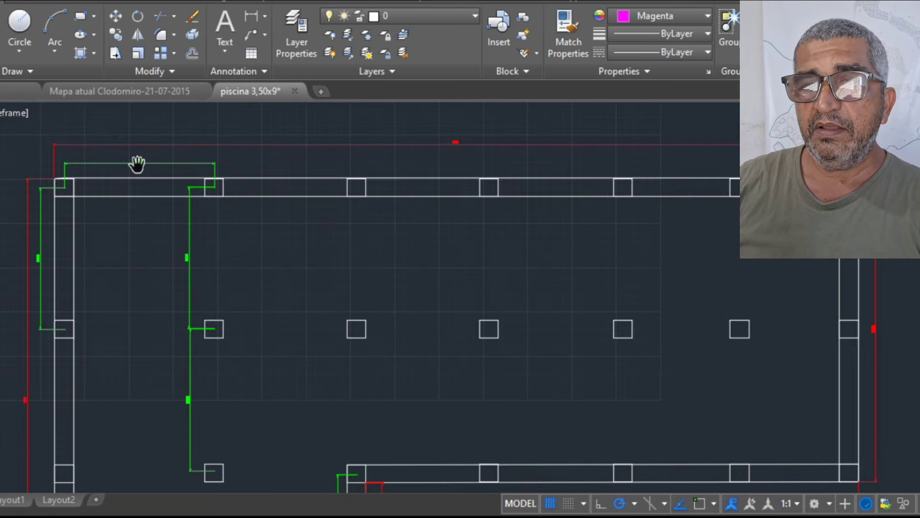
scroll(135, 170, "down", 2)
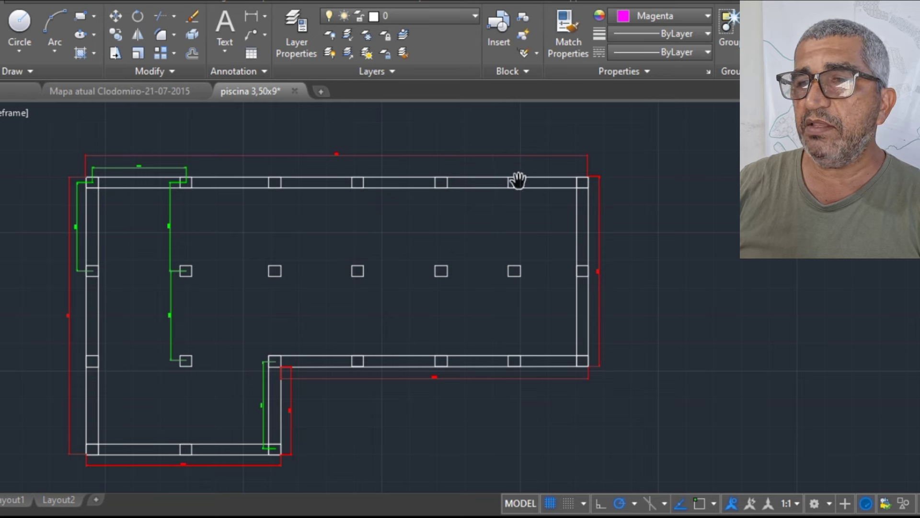
scroll(129, 193, "up", 2)
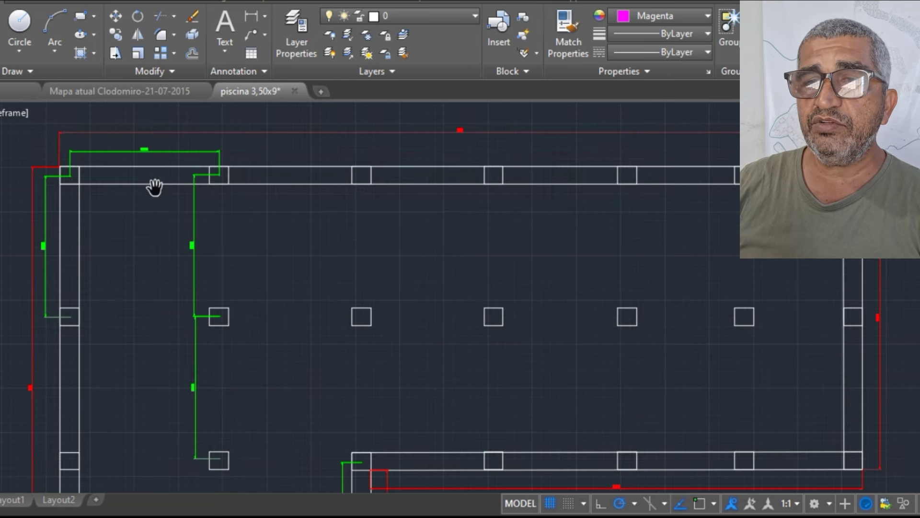
scroll(154, 187, "up", 2)
left_click_drag(140, 184, 228, 234)
scroll(204, 207, "up", 2)
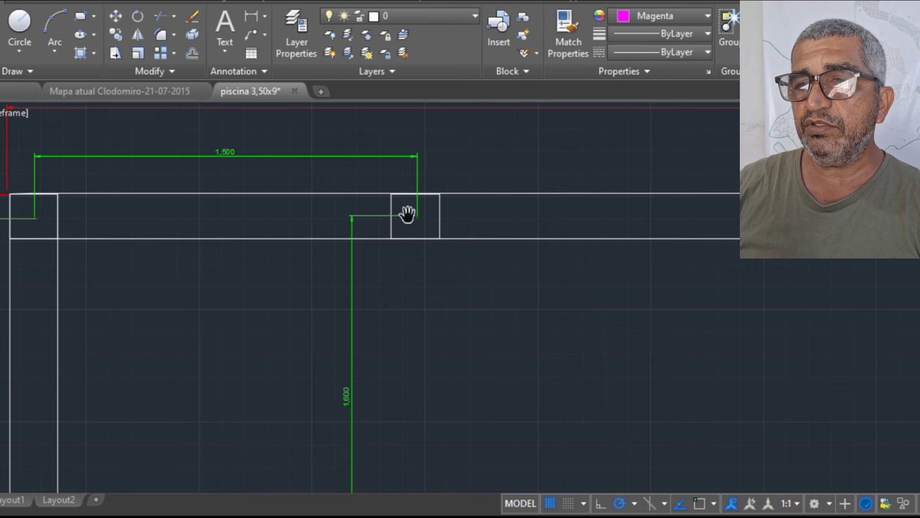
scroll(406, 209, "down", 4)
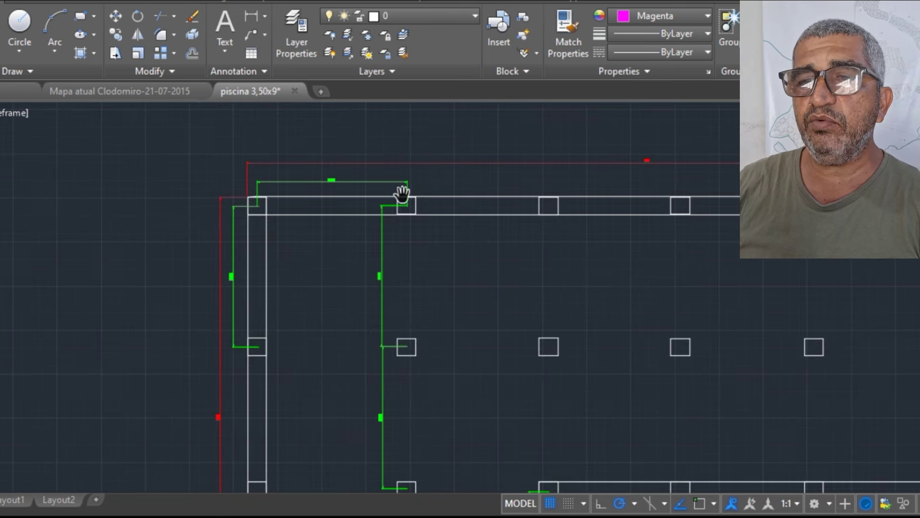
- Inspect the green spacing dimension between the upper two columns on the left wall
scroll(240, 302, "up", 5)
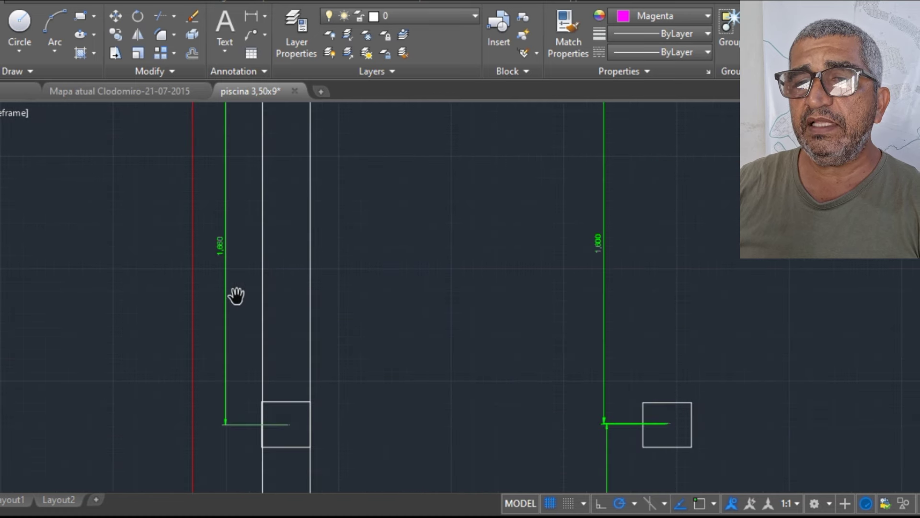
scroll(187, 163, "down", 5)
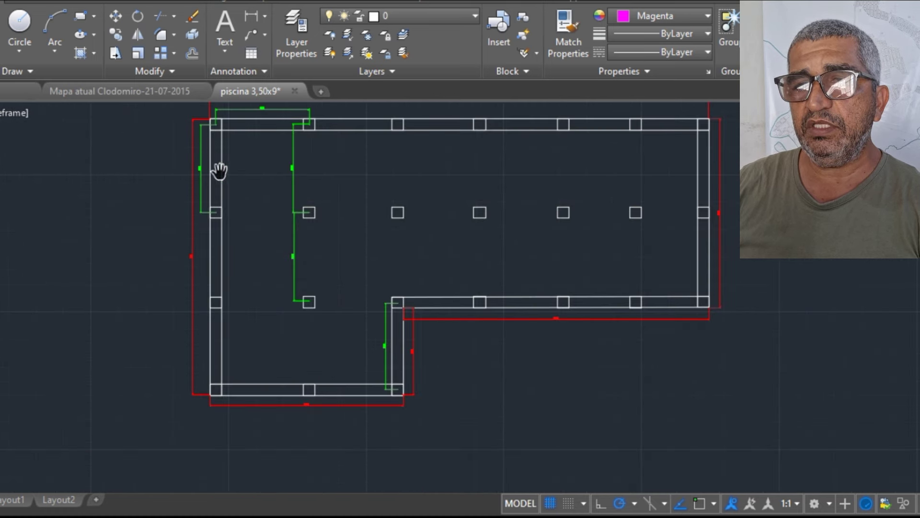
scroll(198, 166, "up", 6)
scroll(198, 175, "up", 4)
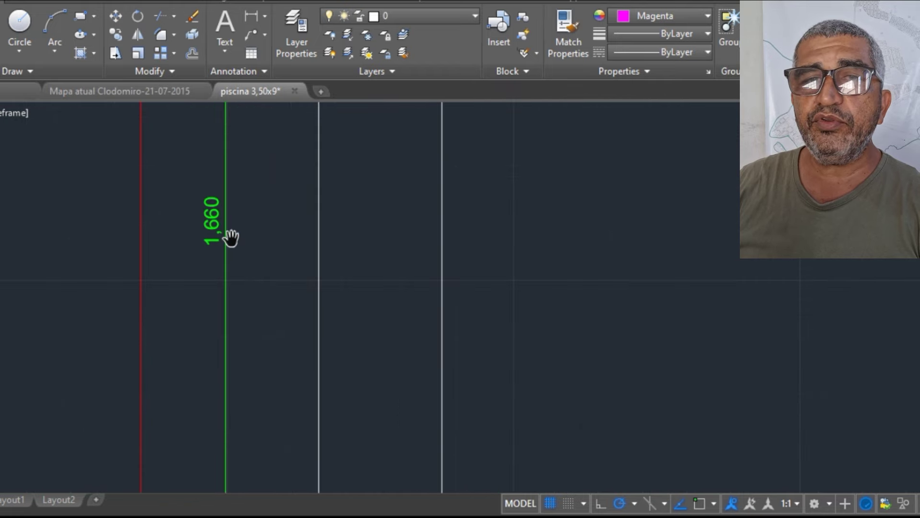
scroll(225, 230, "down", 4)
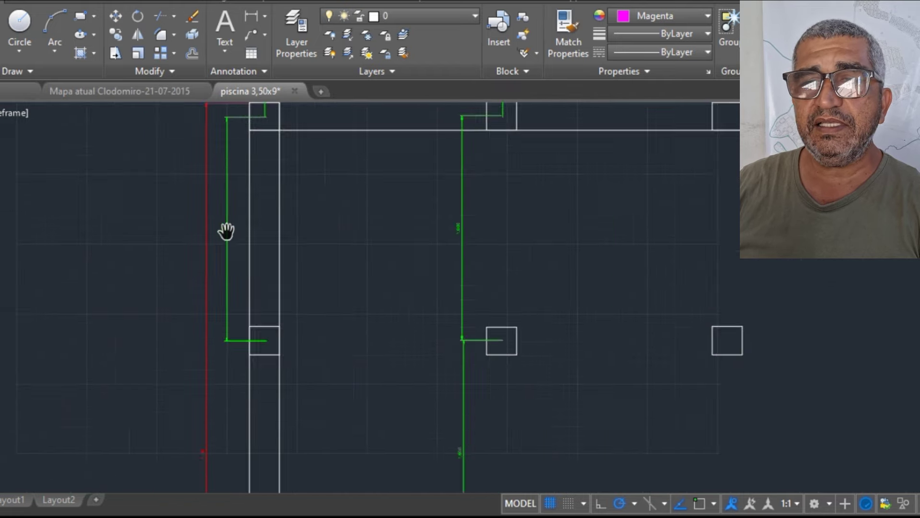
middle_click_drag(249, 281, 243, 236)
scroll(246, 265, "down", 3)
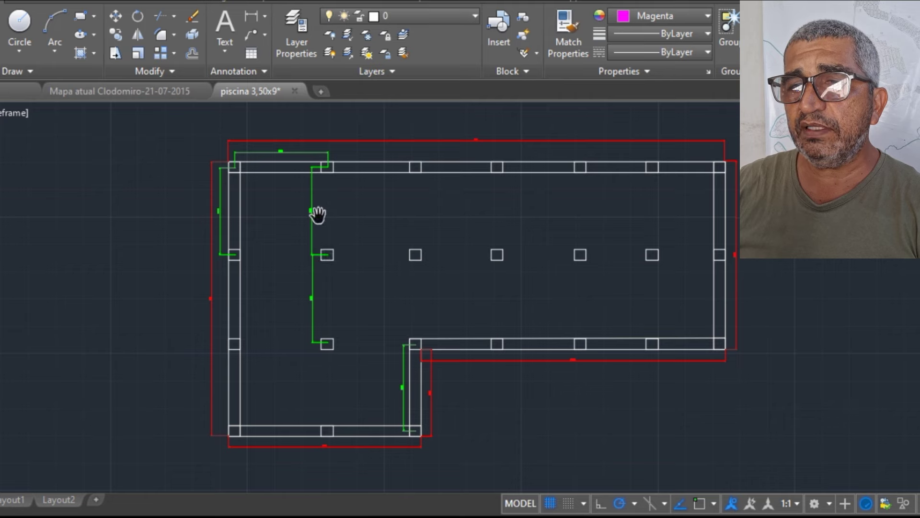
- Inspect the green spacing dimensions of the first interior column line and of the short wall at the inner corner
scroll(318, 211, "up", 6)
scroll(314, 207, "down", 4)
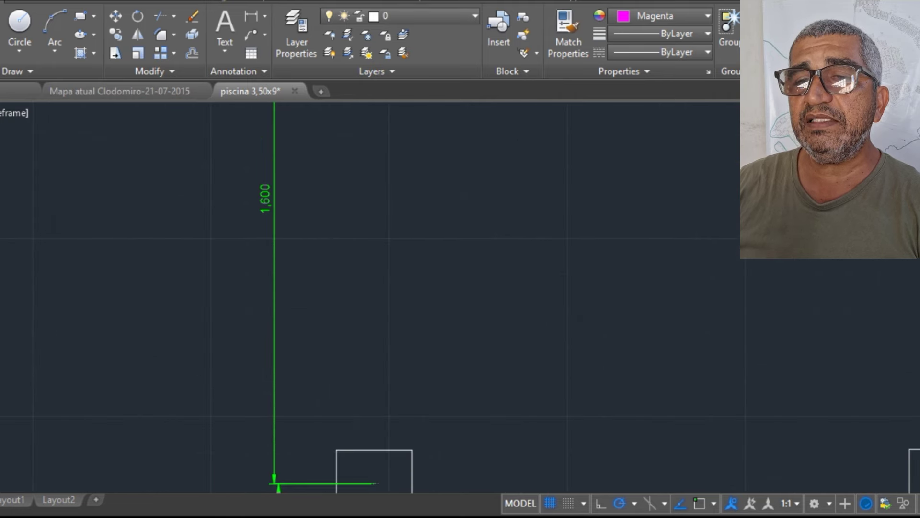
scroll(321, 137, "down", 1)
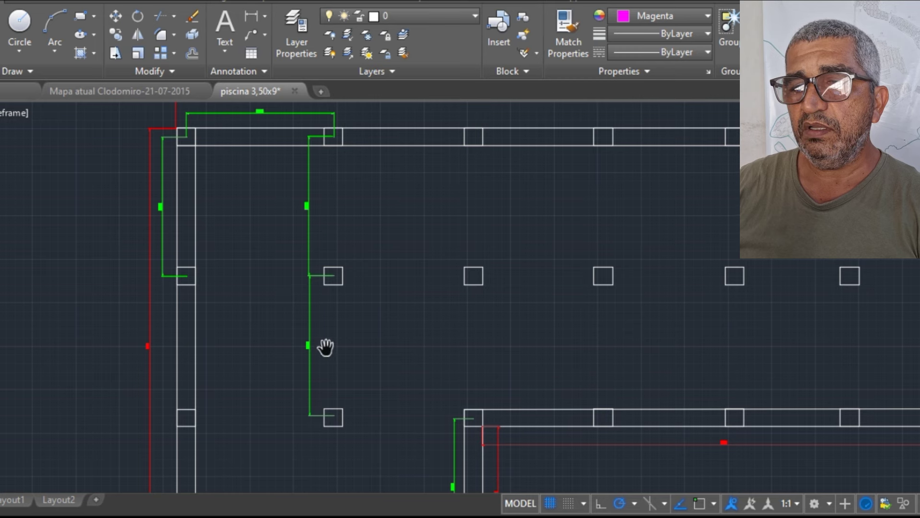
scroll(318, 363, "up", 5)
scroll(319, 360, "up", 2)
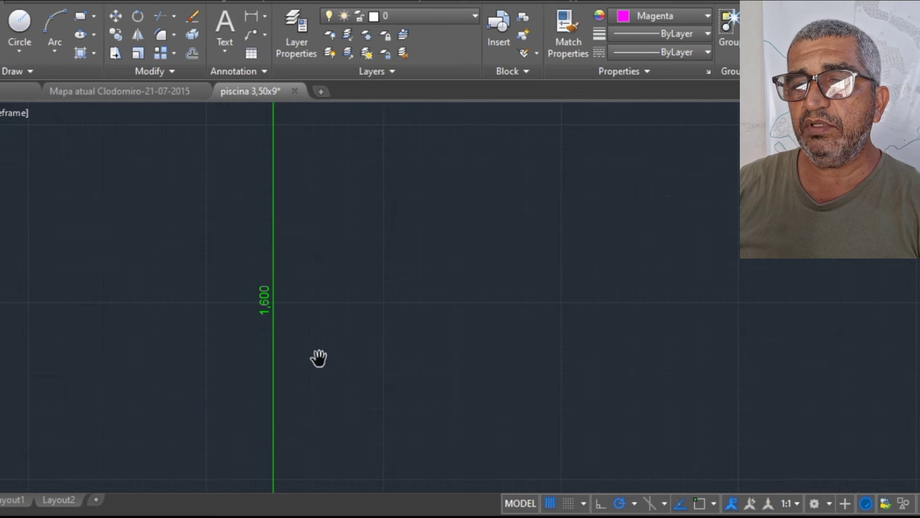
scroll(308, 222, "down", 5)
left_click_drag(401, 425, 363, 284)
scroll(363, 284, "up", 8)
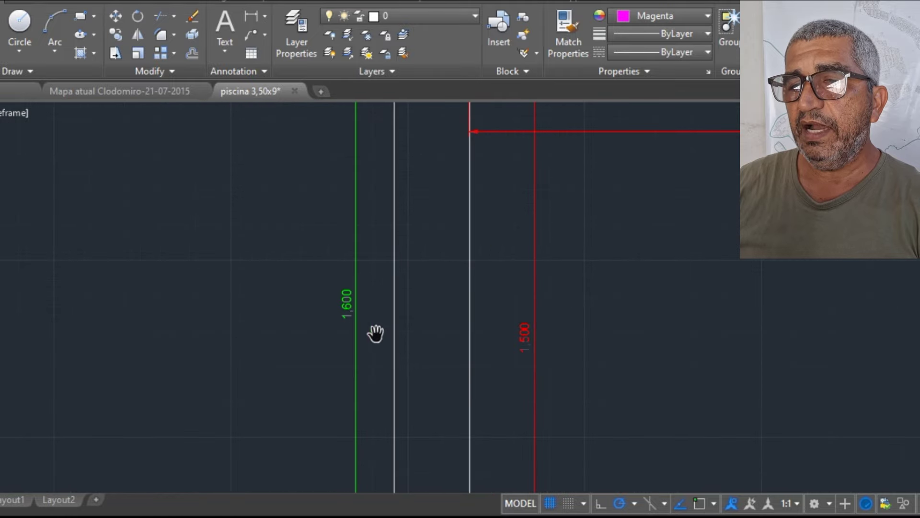
scroll(361, 313, "down", 6)
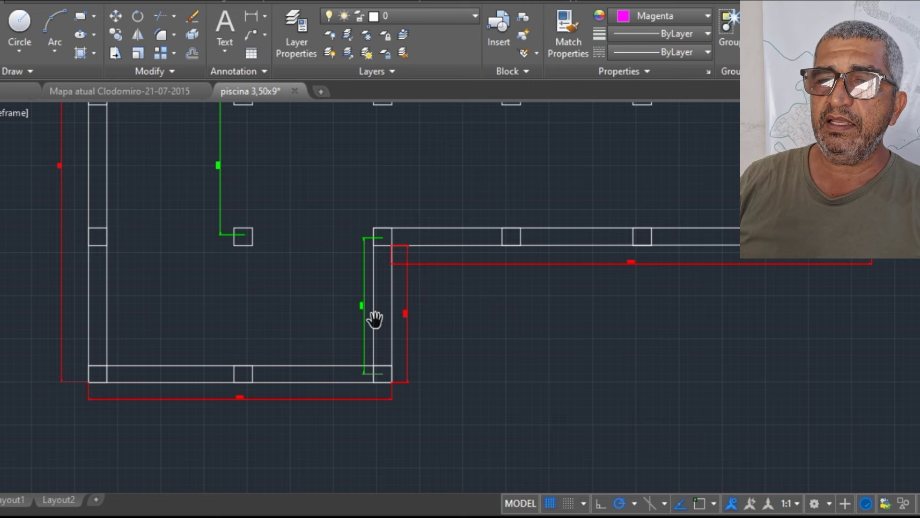
- Review the overall column layout of the L-shaped pool plan
scroll(353, 307, "down", 2)
scroll(335, 287, "down", 3)
left_click_drag(369, 249, 372, 265)
right_click(372, 264)
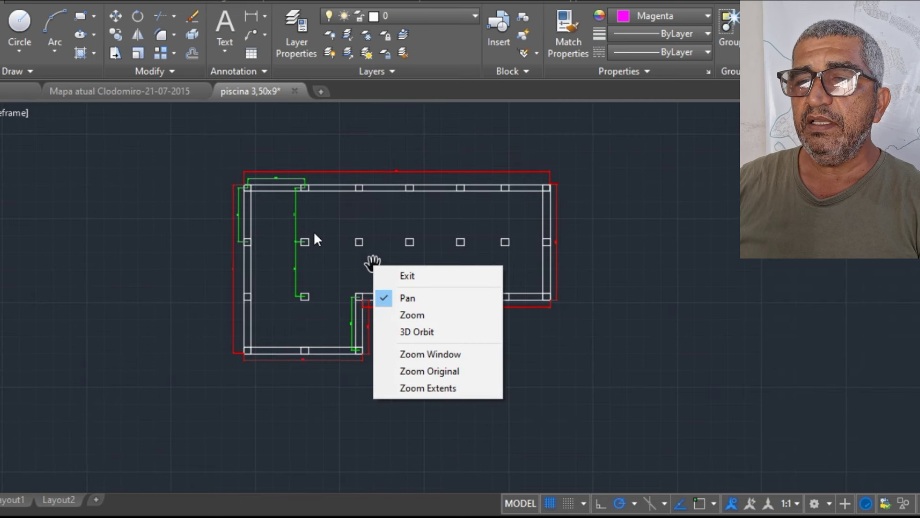
left_click(412, 298)
scroll(356, 245, "up", 2)
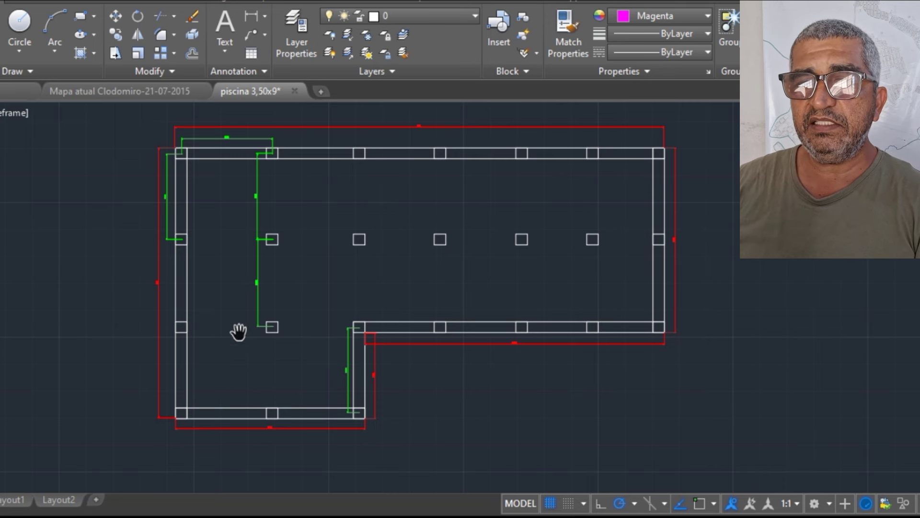
scroll(207, 241, "down", 4)
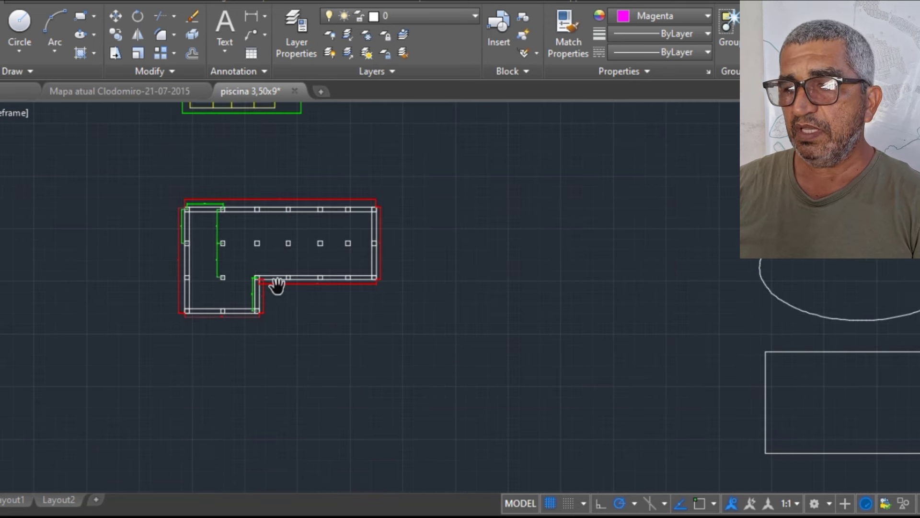
scroll(227, 247, "up", 2)
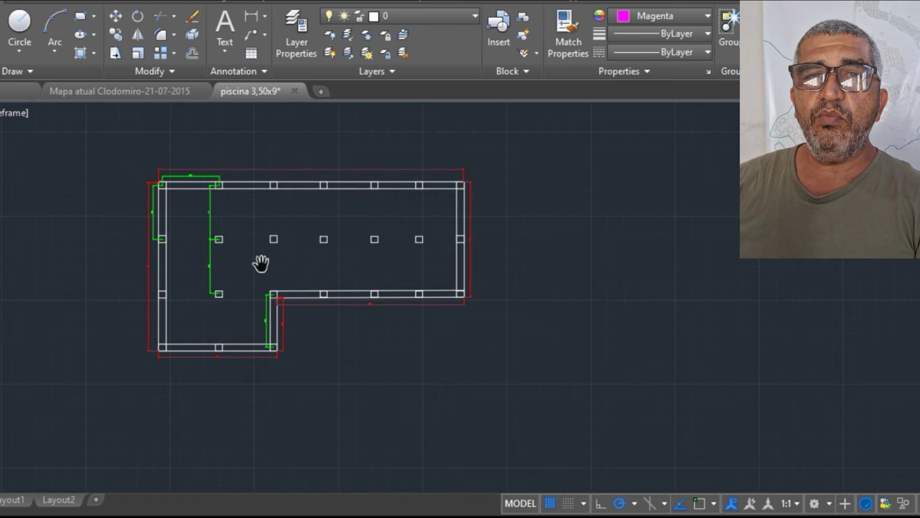
- Examine the color-coded piping plan above the column plan, including the line connections inside the rectangular equipment enclosure
mouse_move(221, 251)
left_mouse_down()
mouse_move(221, 322)
mouse_move(236, 338)
left_mouse_up()
mouse_move(240, 199)
left_mouse_down()
mouse_move(251, 200)
mouse_move(246, 389)
left_mouse_up()
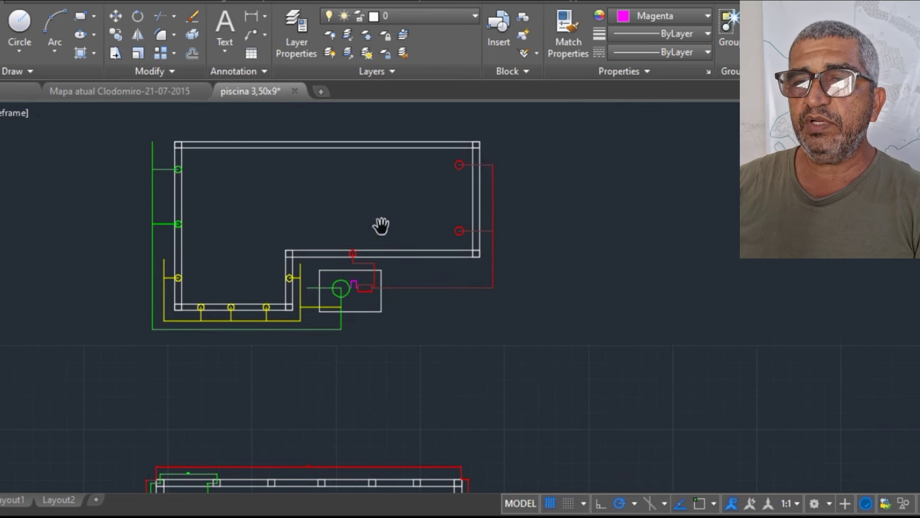
scroll(335, 287, "up", 2)
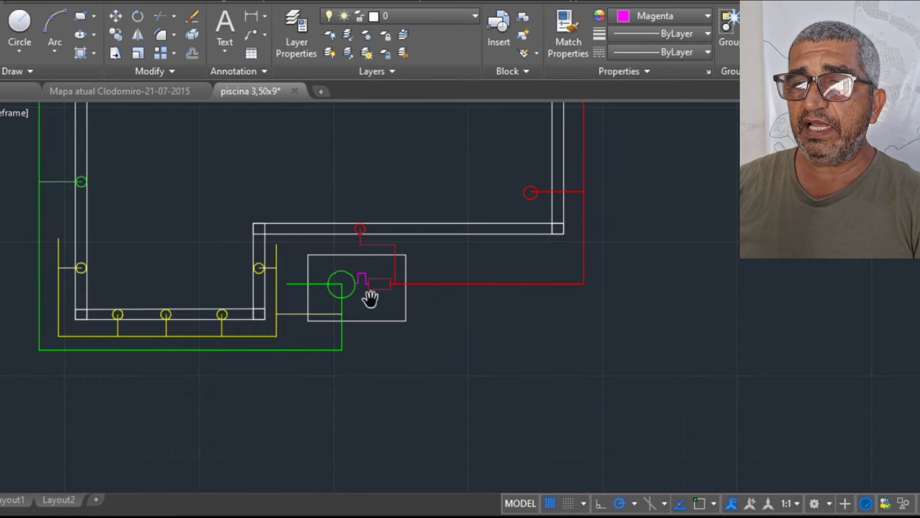
left_click_drag(372, 301, 403, 405)
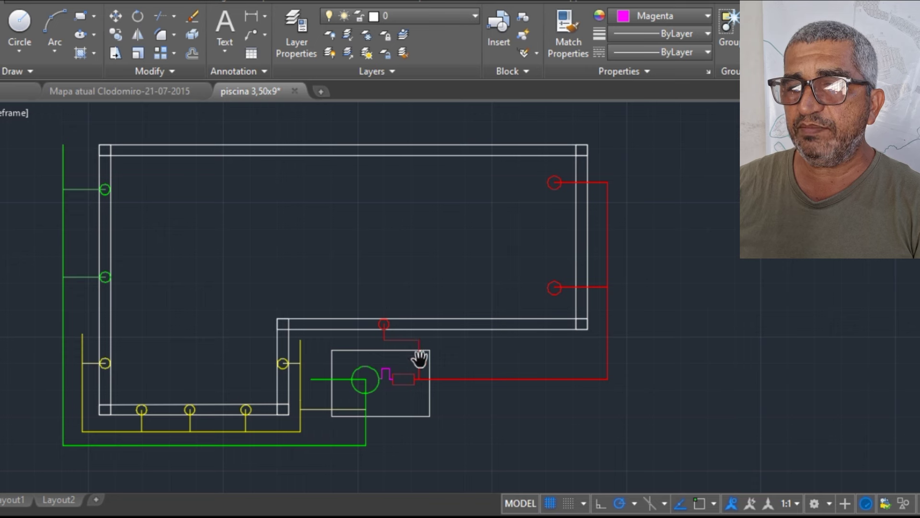
scroll(421, 380, "up", 10)
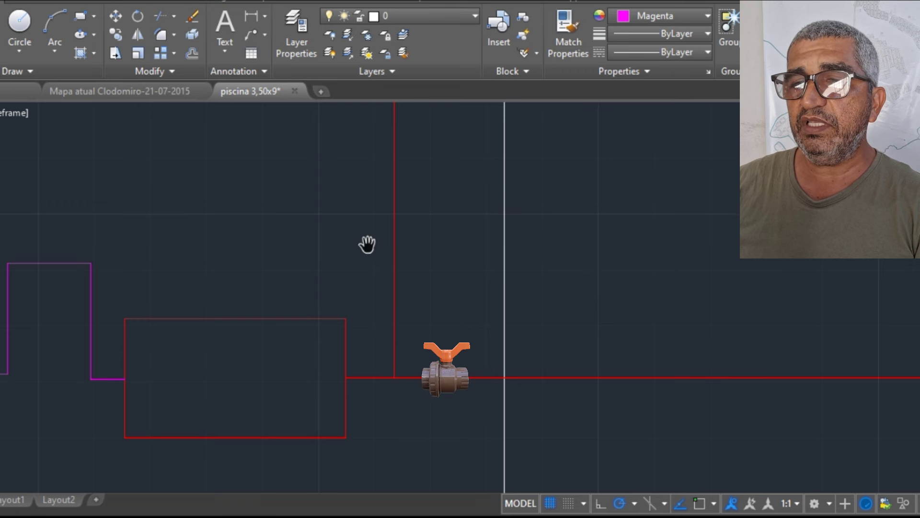
scroll(395, 258, "down", 6)
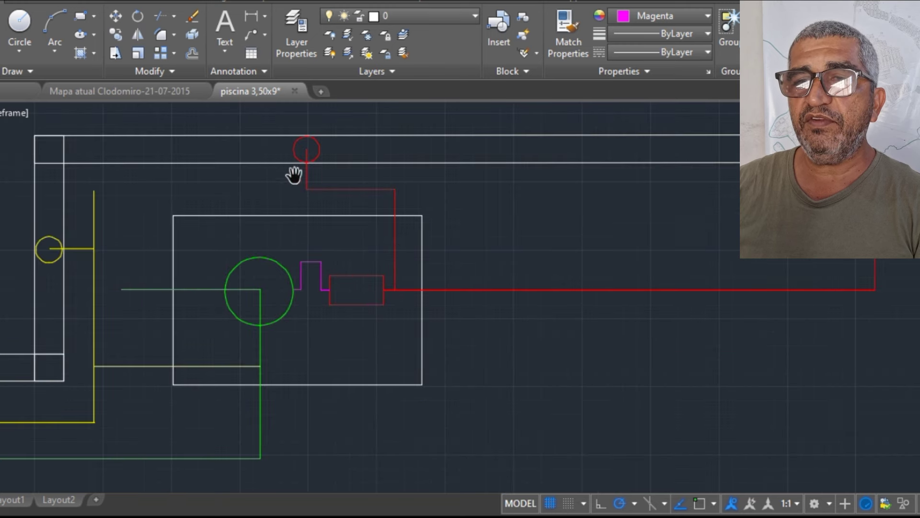
scroll(612, 227, "down", 2)
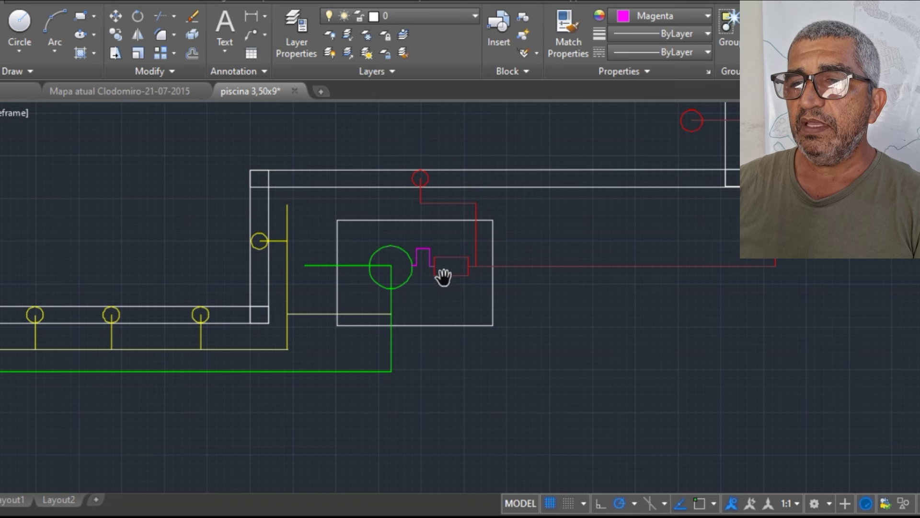
scroll(444, 274, "up", 2)
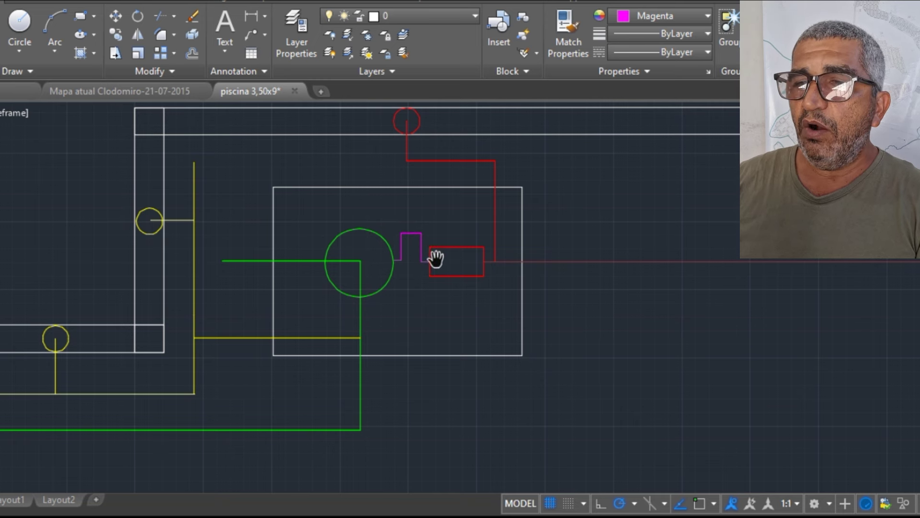
scroll(434, 262, "up", 2)
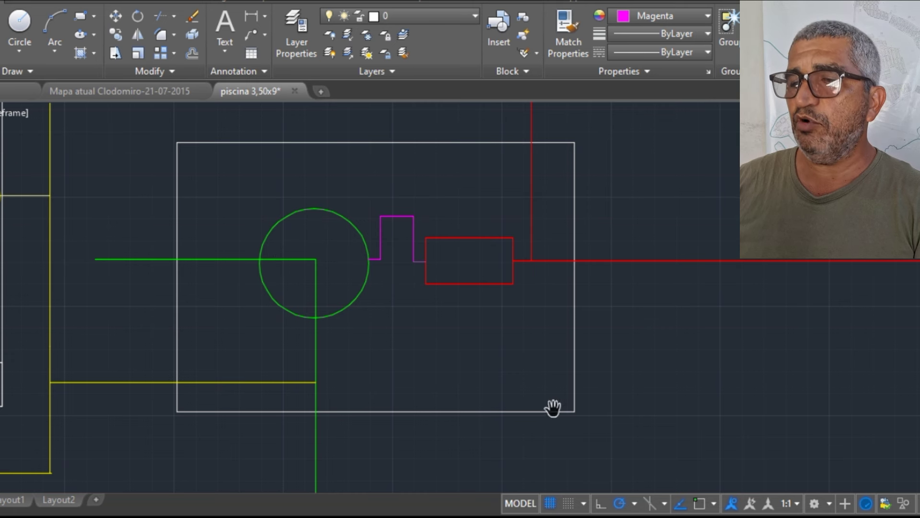
- Switch to File Explorer and open the Área de Trabalho folder
mouse_move(428, 515)
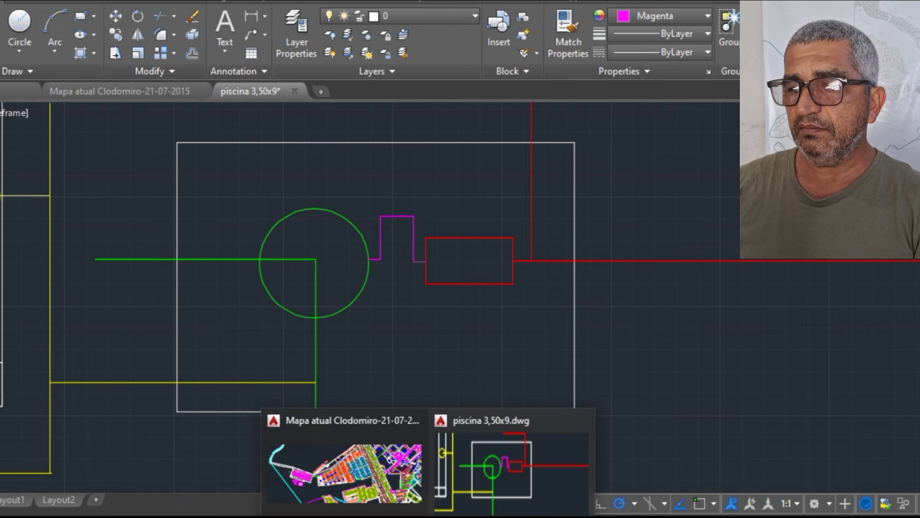
left_click(396, 468)
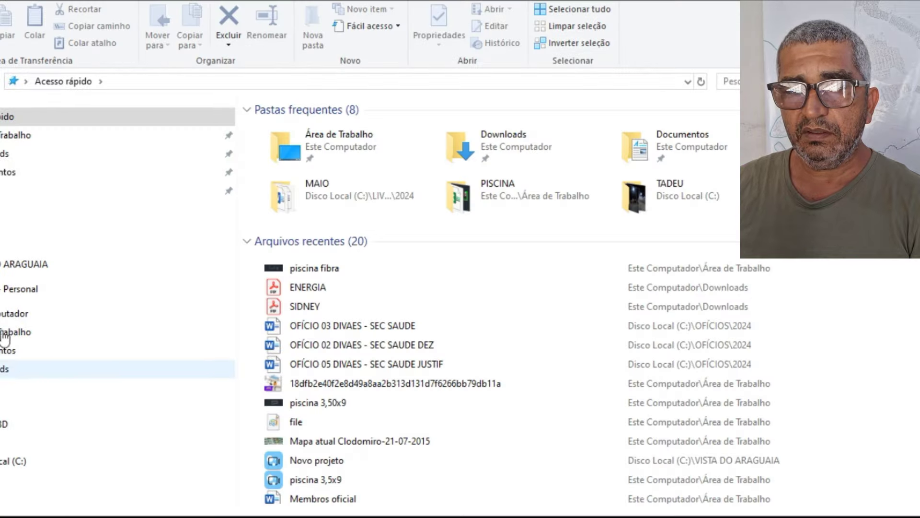
left_click(14, 135)
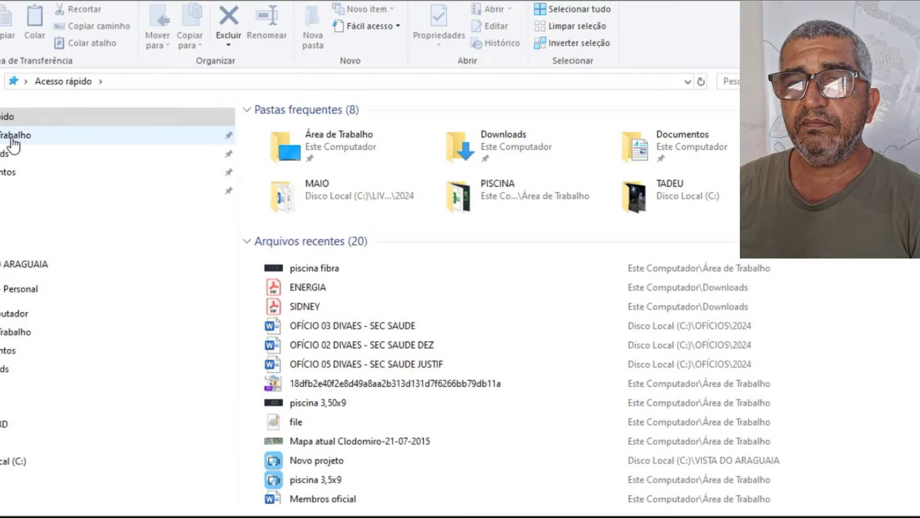